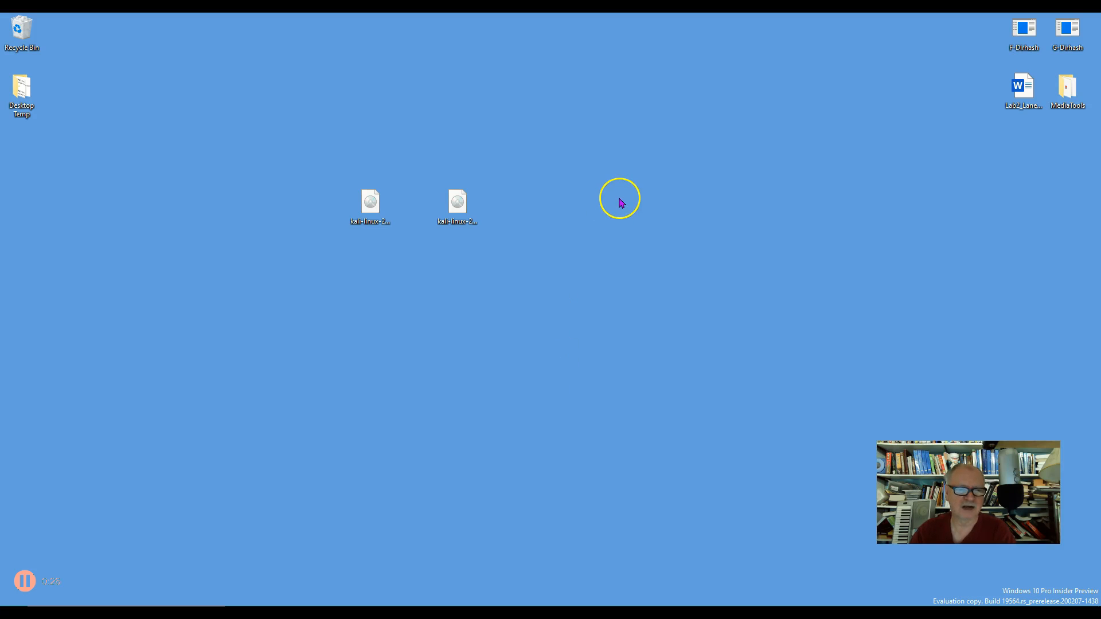
Examine the names and file details of the two Kali Linux disc images on the desktop and the Kali Linux downloads page.
left_click(369, 216)
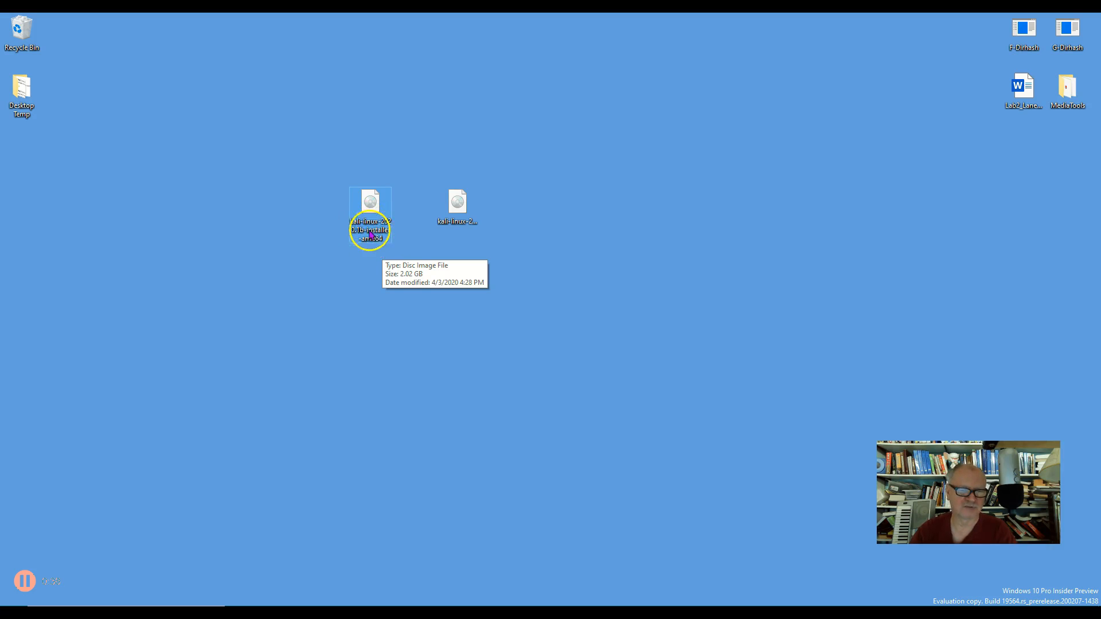
left_click(350, 260)
left_click(467, 211)
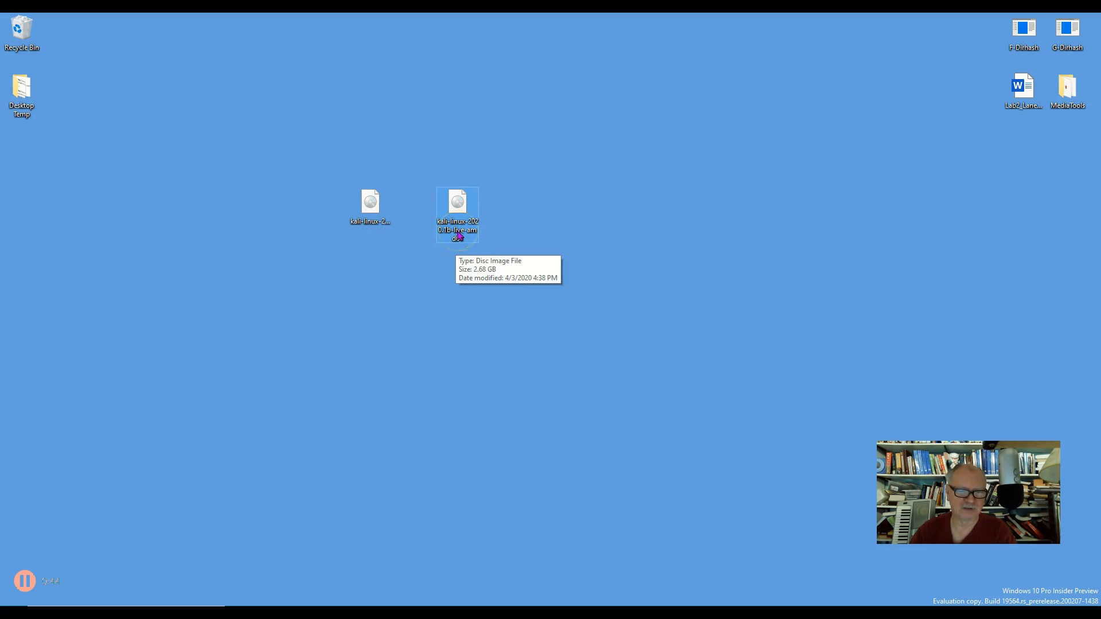
left_click(461, 228)
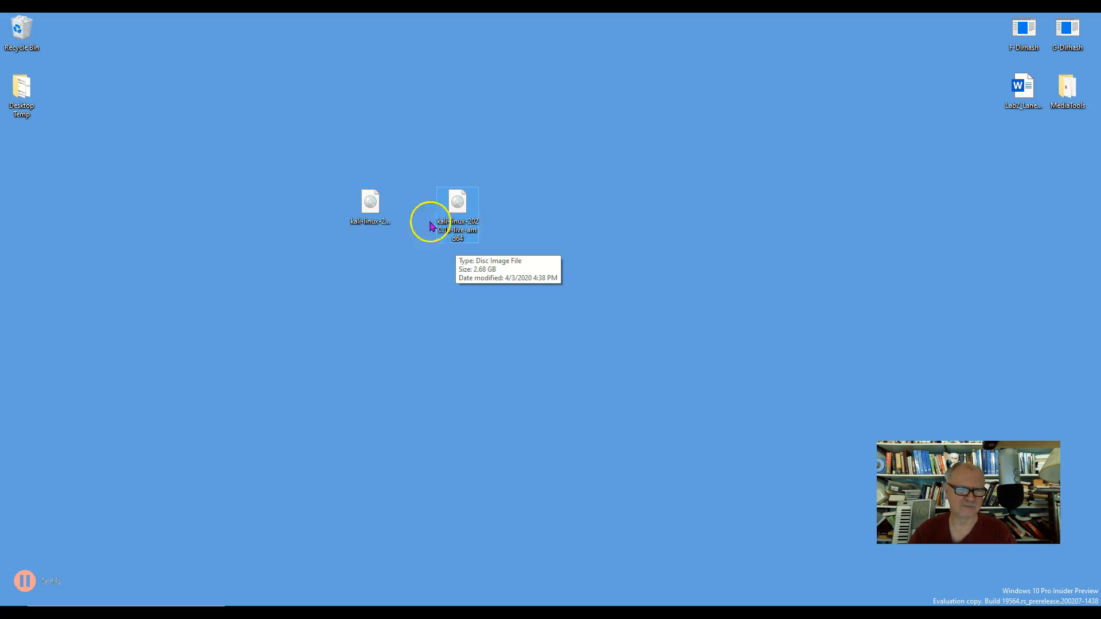
left_click(371, 239)
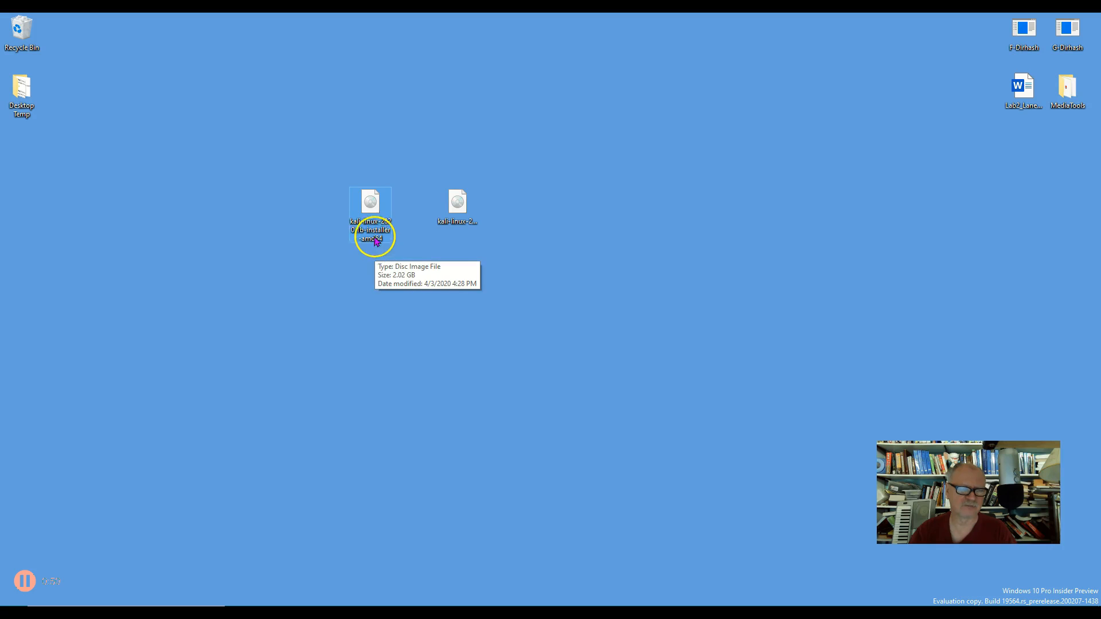
left_click(447, 209)
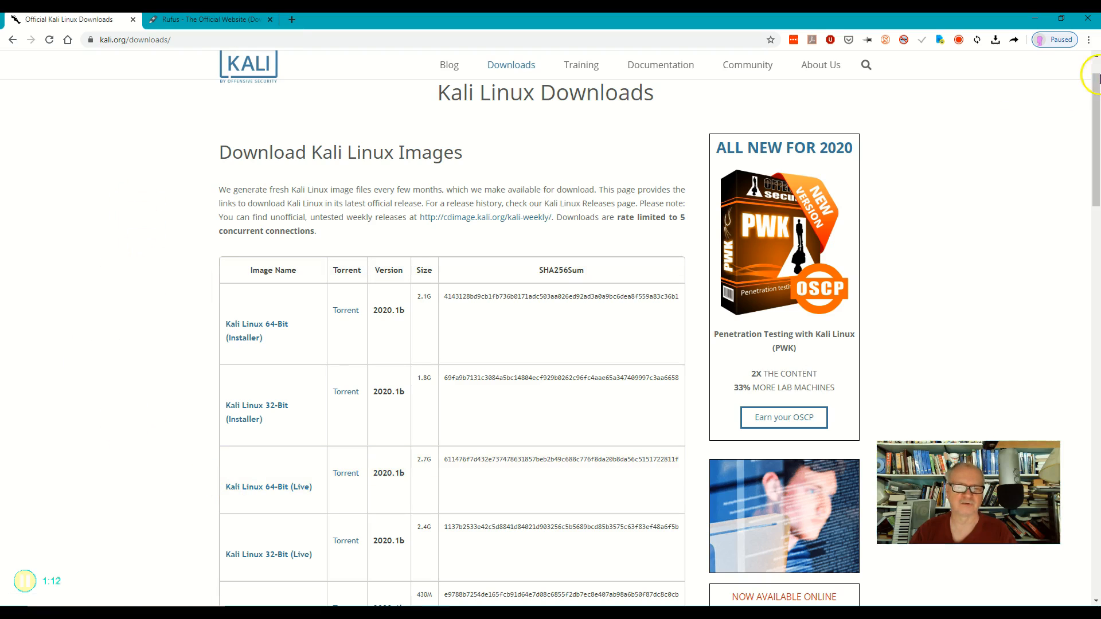
left_click(1034, 18)
left_click(467, 209)
left_click(644, 226)
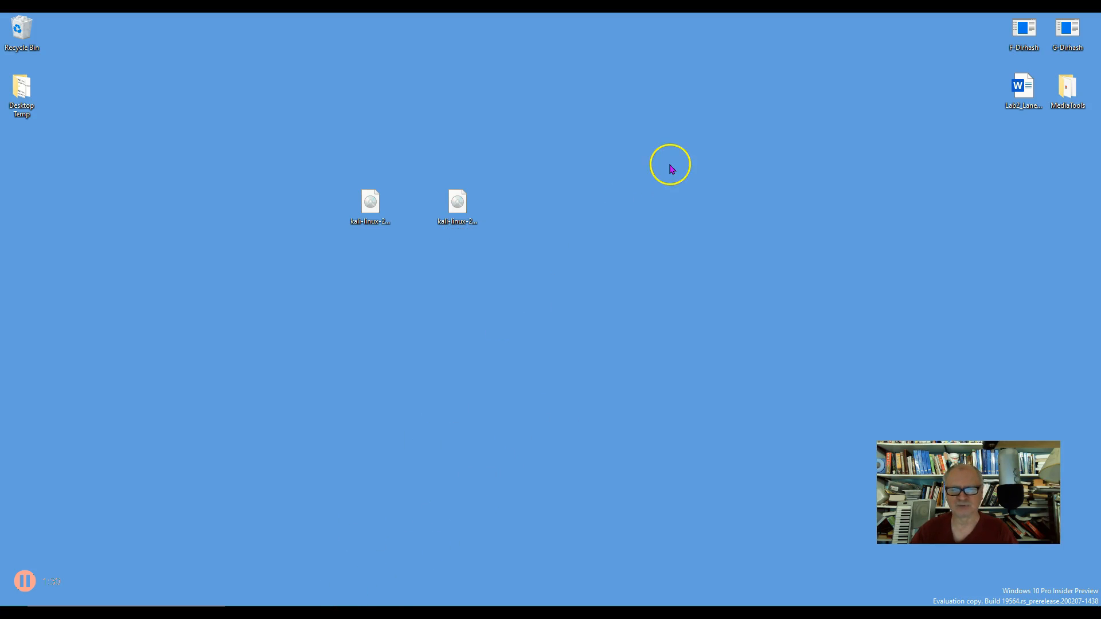
Turn on file name extensions in File Explorer and check the Kali Linux ISO files in the Desktop folder.
key("super+e")
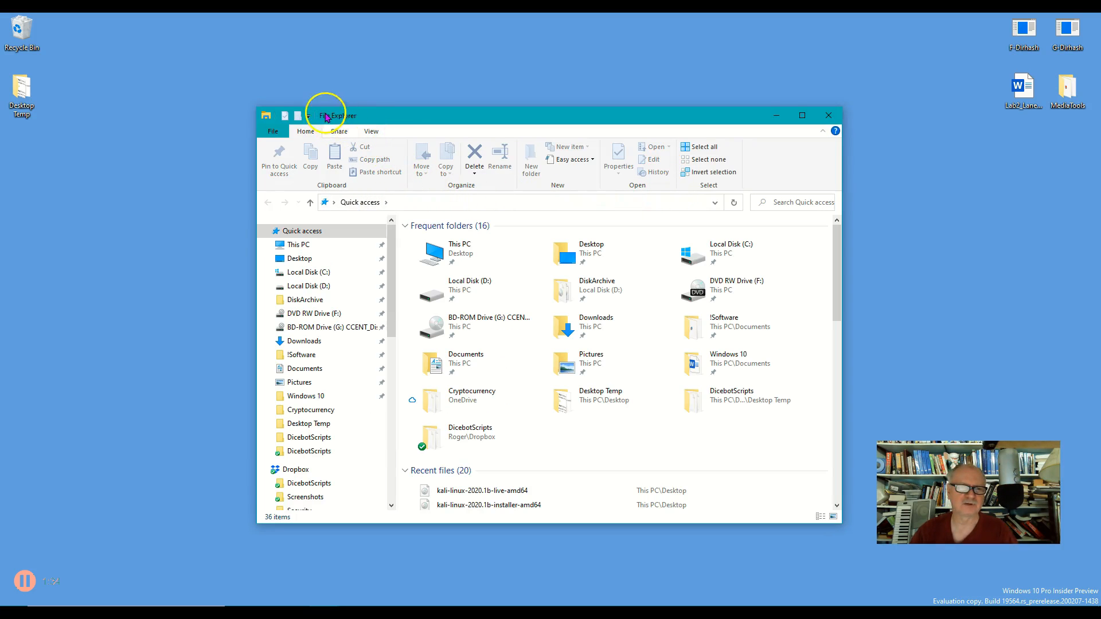
left_click(371, 132)
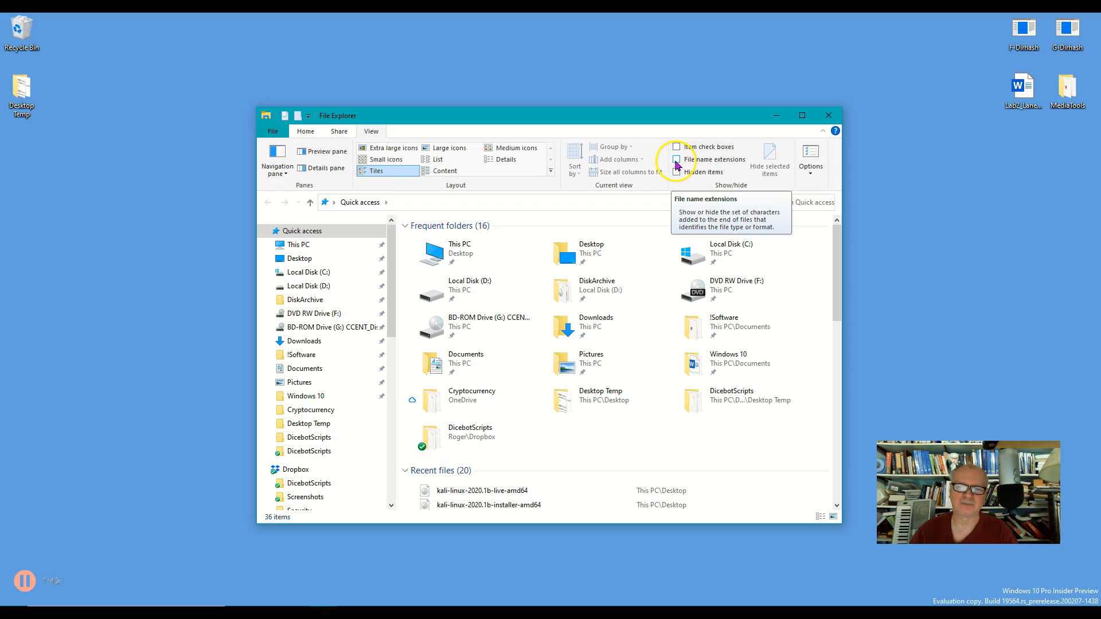
scroll(702, 287, "down", 5)
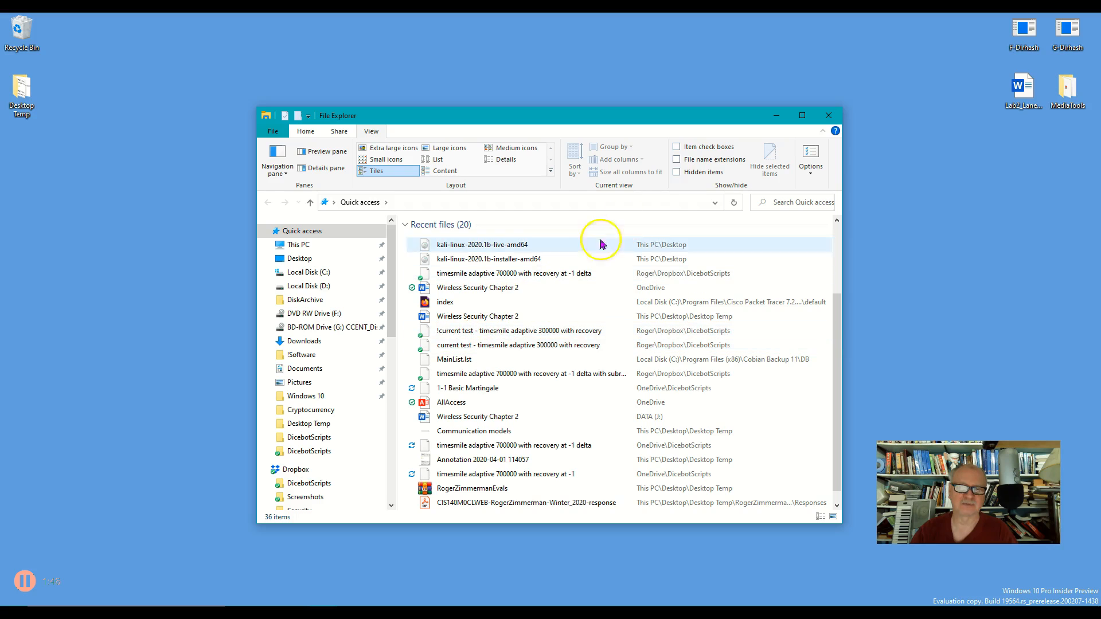
left_click(675, 160)
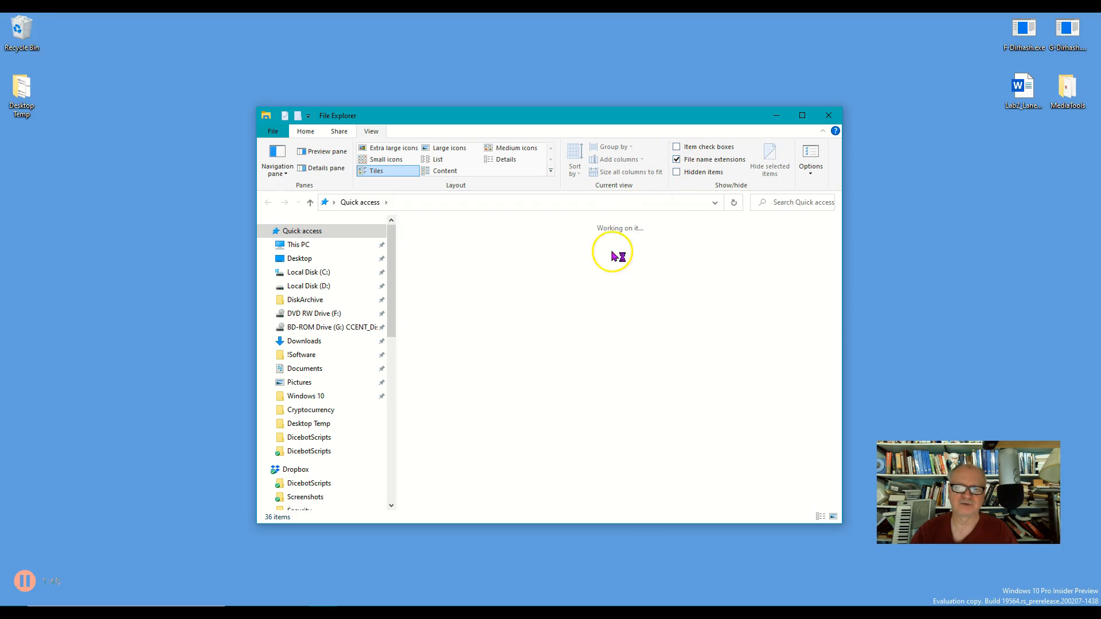
scroll(585, 326, "down", 5)
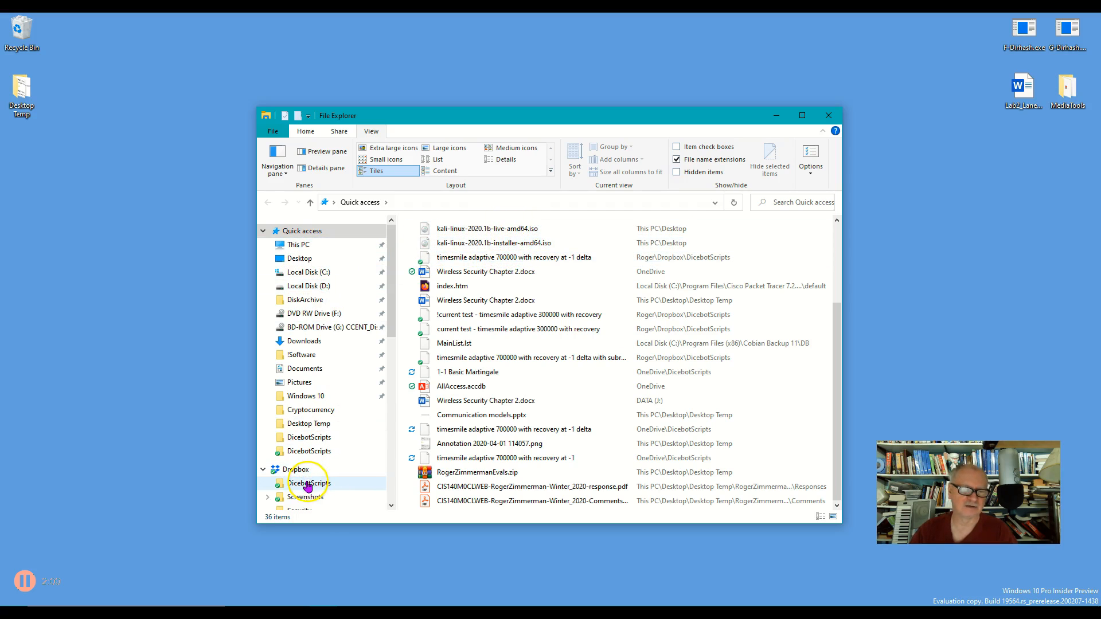
left_click(300, 258)
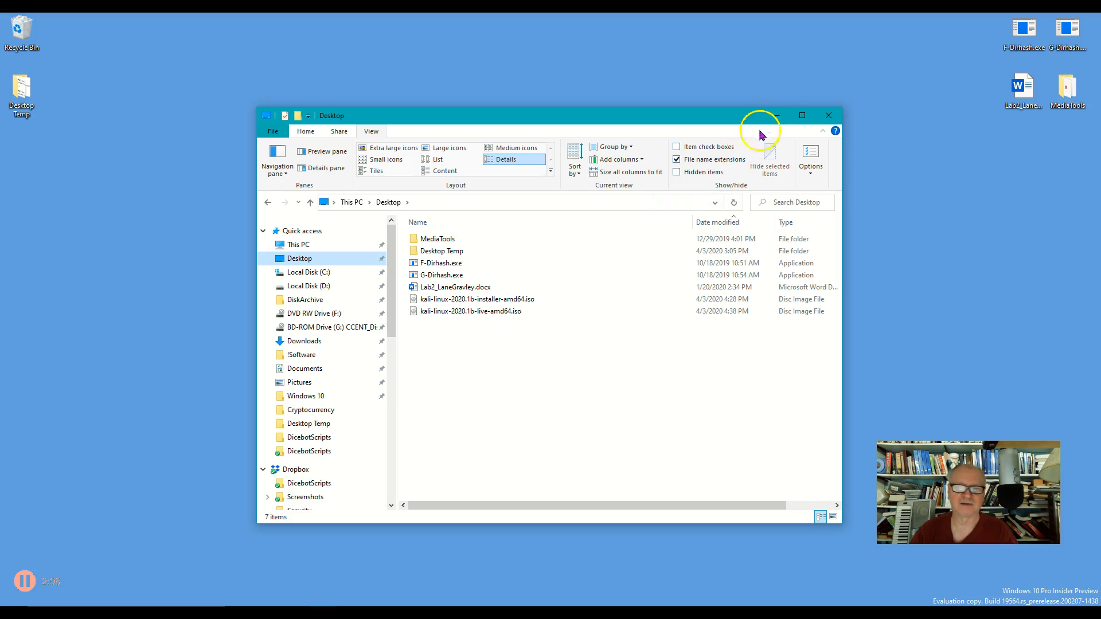
left_click(828, 115)
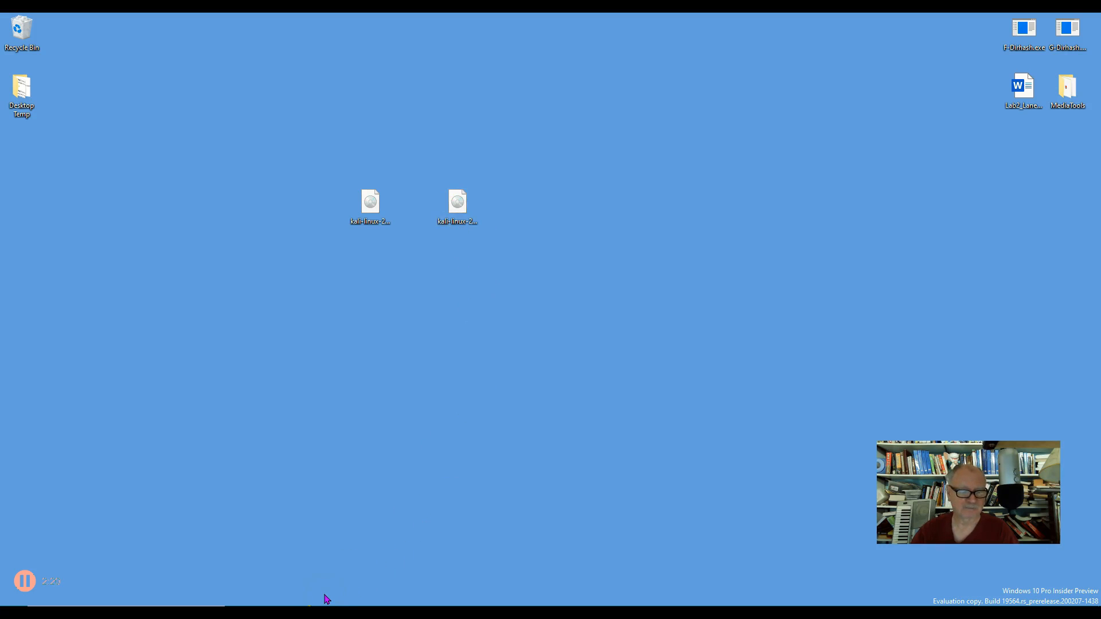
Open This PC in a new File Explorer window and locate the DATA (J:) drive.
key("super+e")
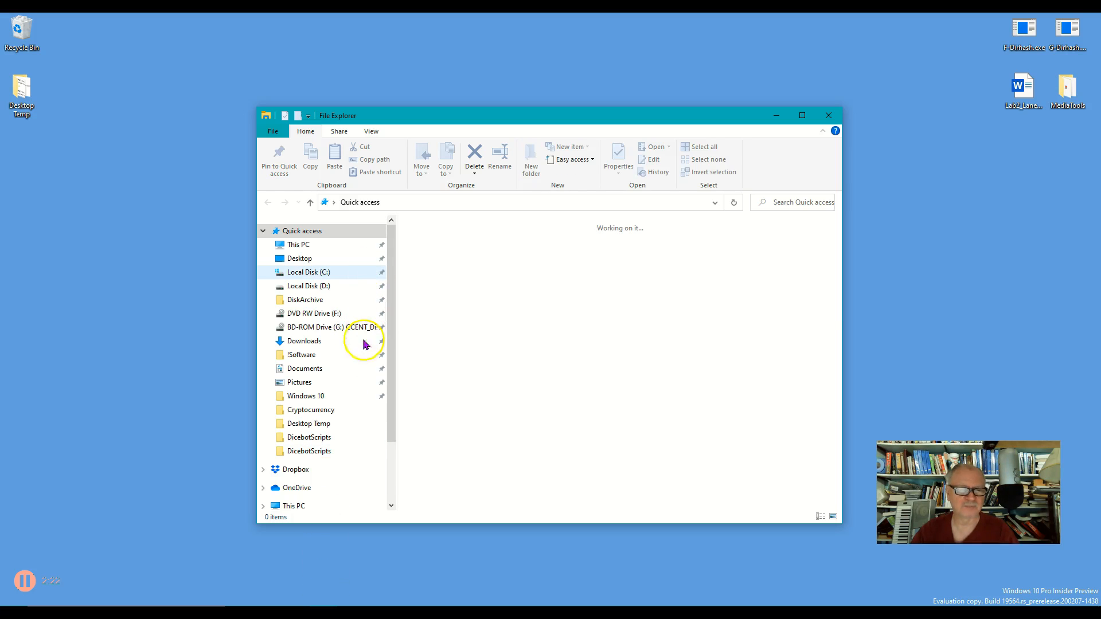
left_click(391, 506)
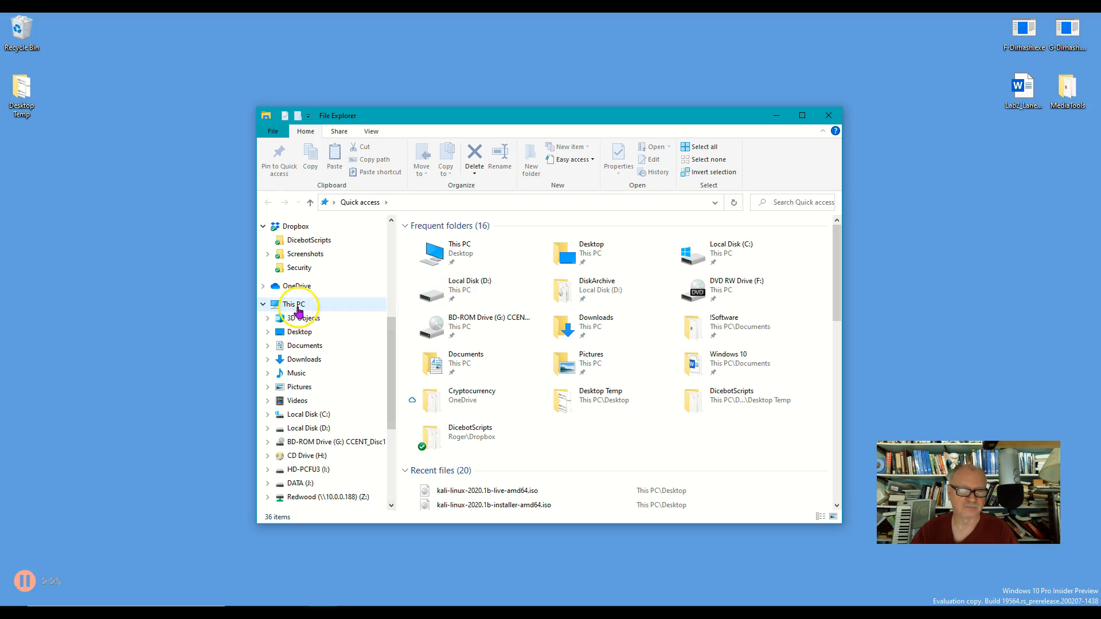
left_click(297, 310)
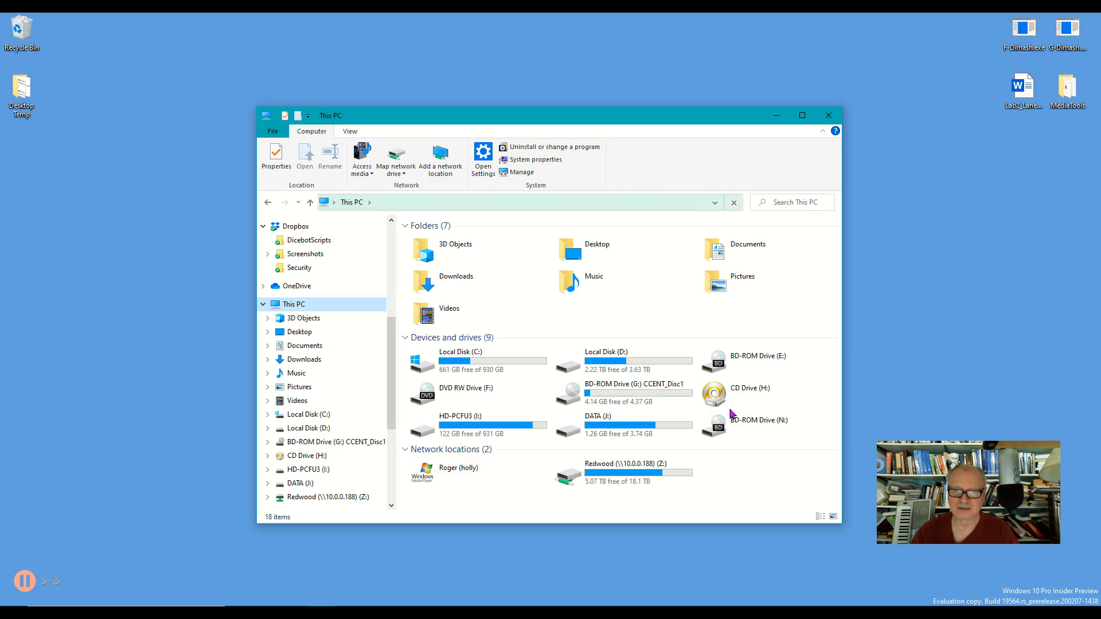
left_click(608, 426)
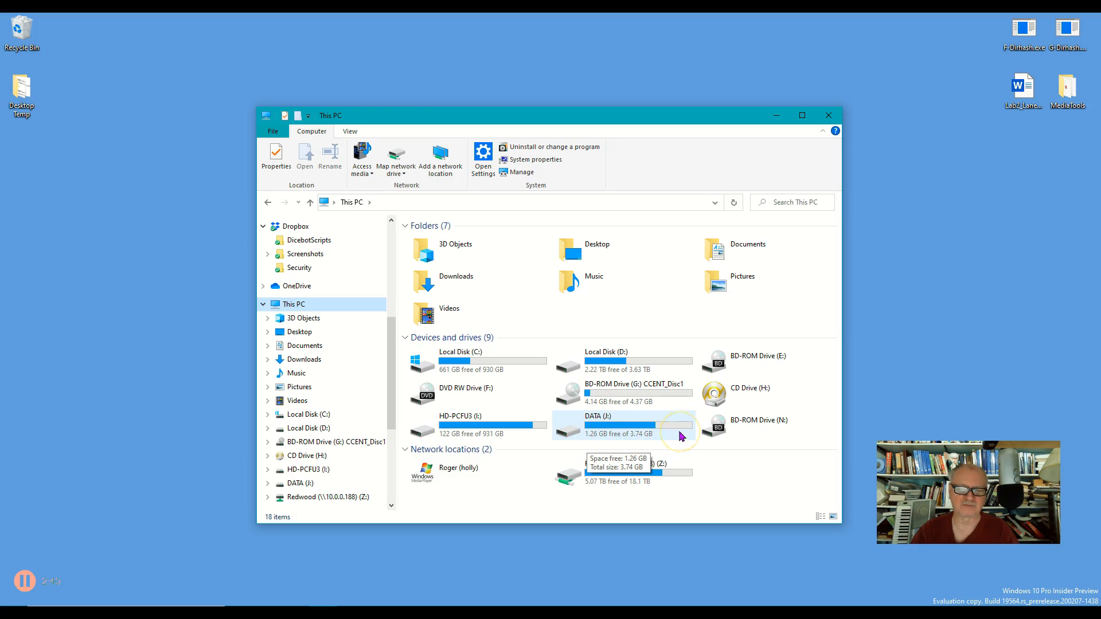
Quick-format the DATA (J:) drive as FAT32 with the volume label Kali Linux, and close File Explorer.
left_click(598, 424)
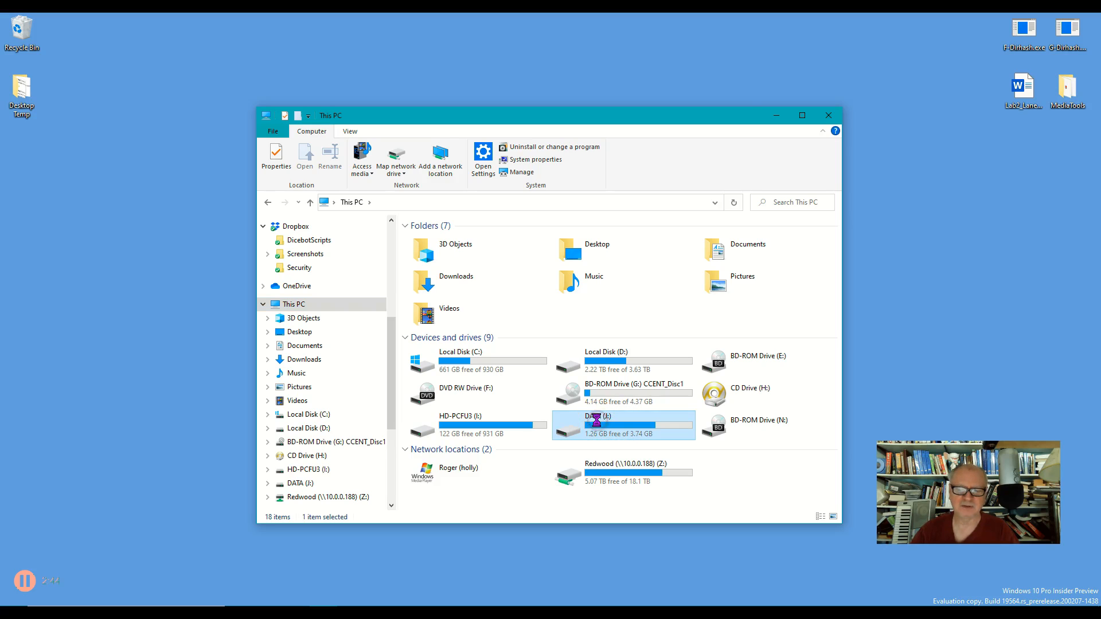
right_click(598, 424)
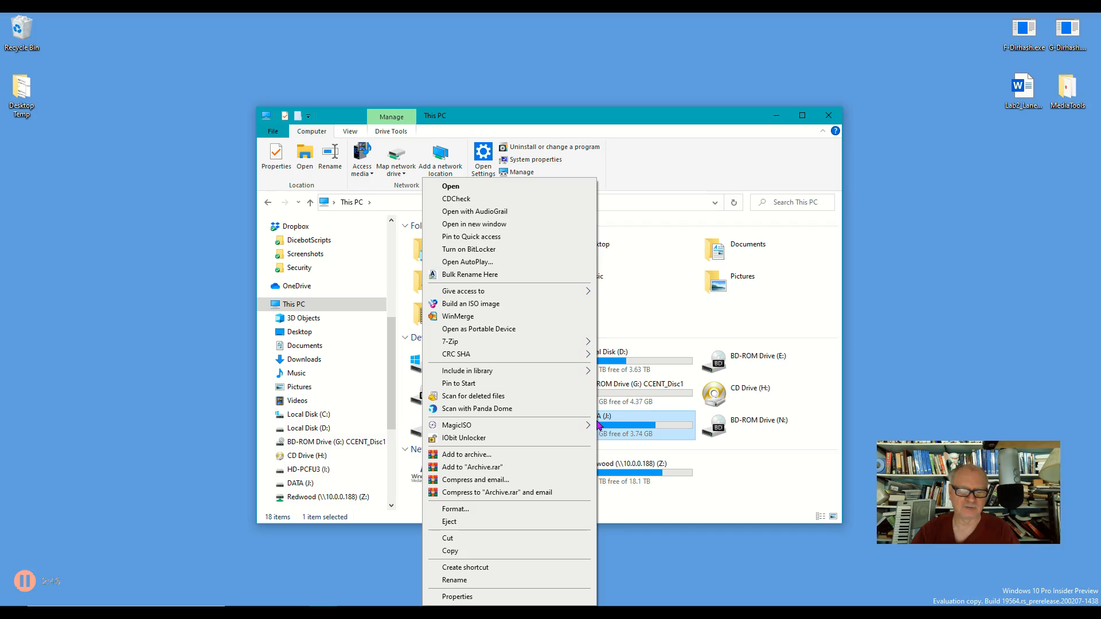
left_click(455, 509)
double_click(344, 432)
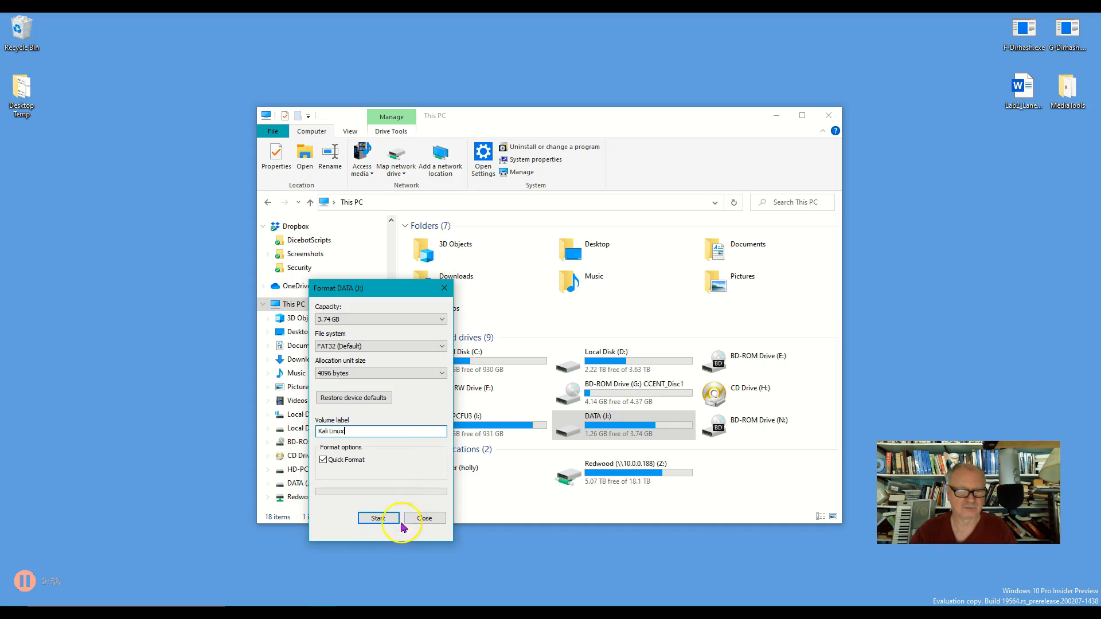
left_click(378, 518)
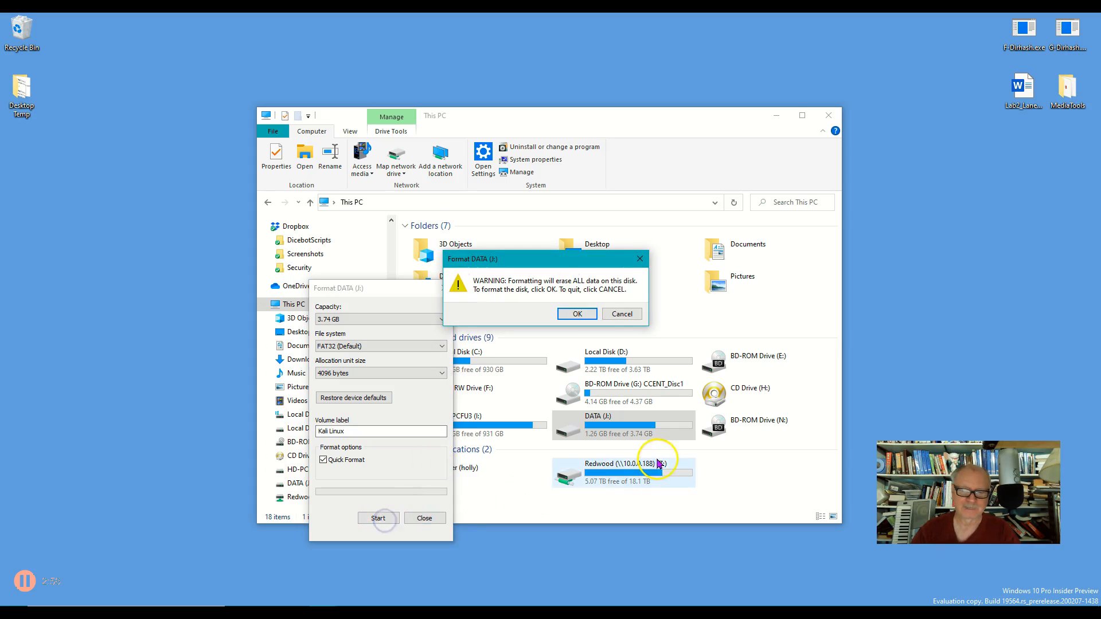
left_click(575, 313)
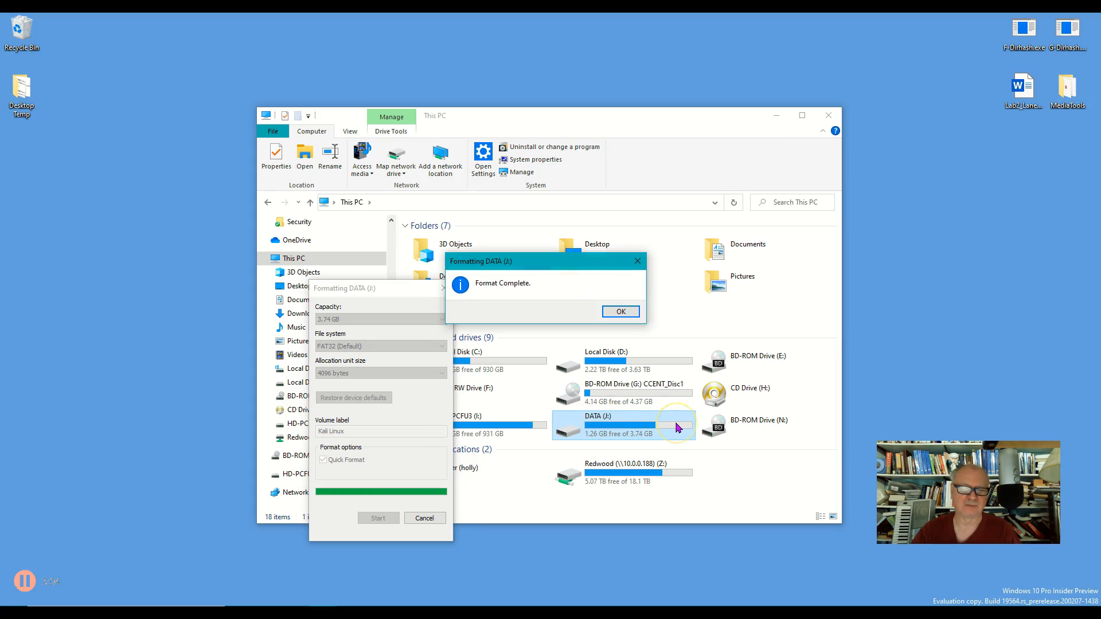
left_click(614, 316)
key("Escape")
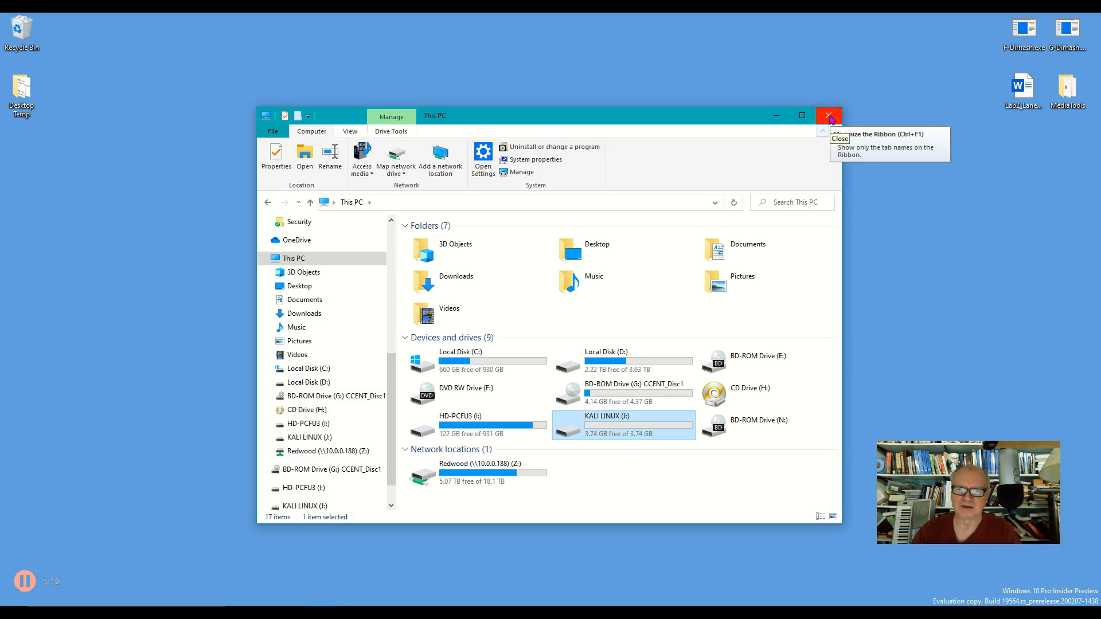
left_click(828, 116)
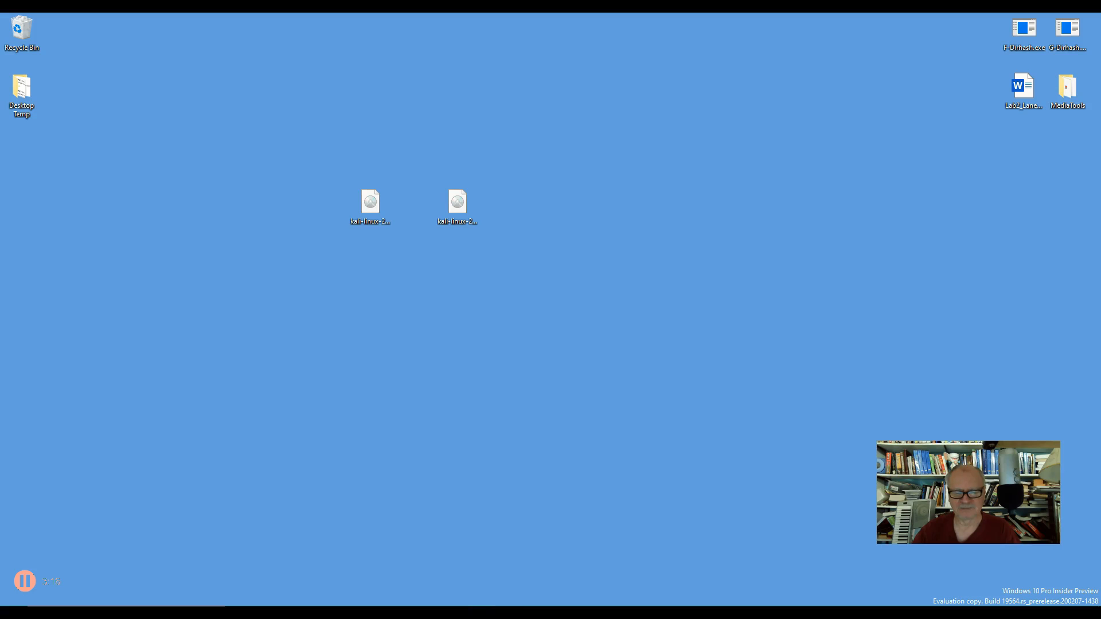
Switch to Chrome and download Rufus 3.9 Portable from rufus.ie to the Desktop as rufus-3.9p.exe.
mouse_move(435, 612)
left_click(413, 550)
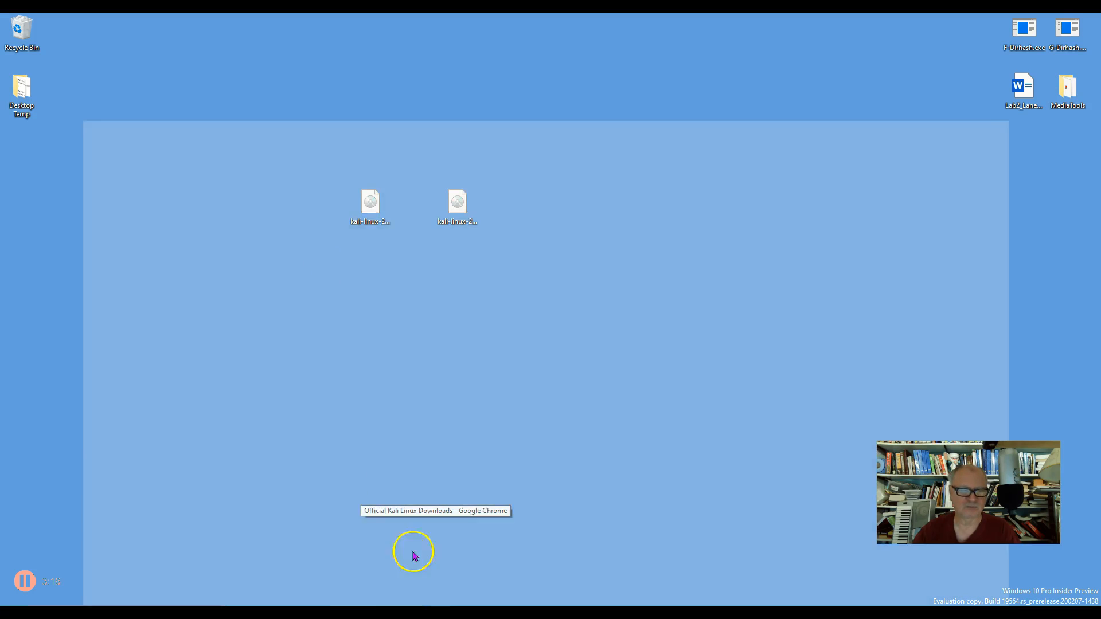
left_click(215, 19)
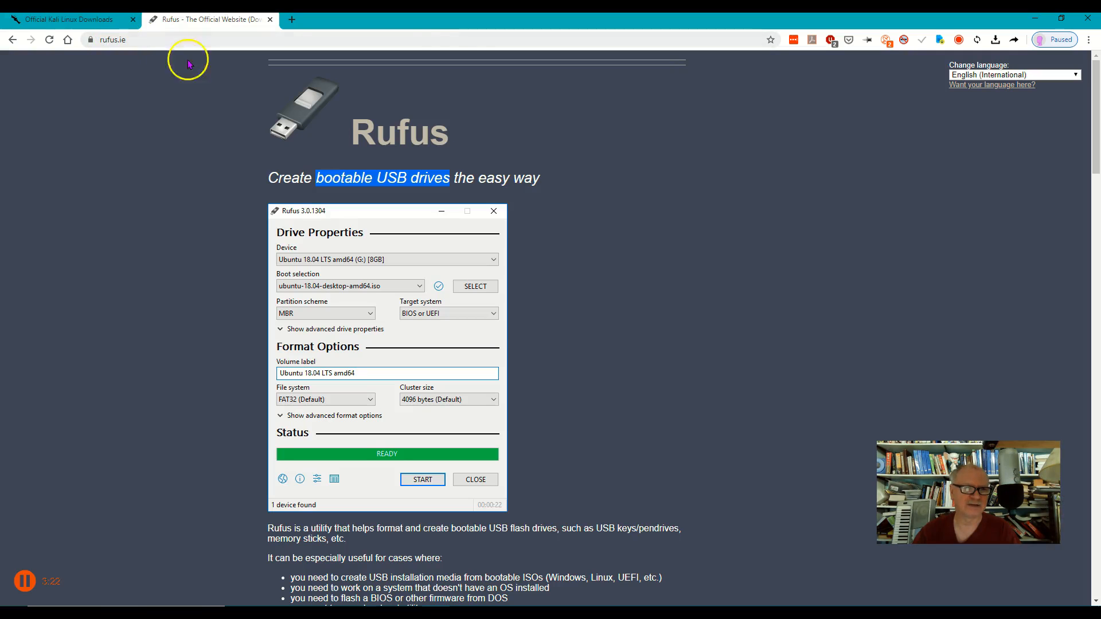
scroll(601, 222, "down", 5)
scroll(601, 241, "down", 3)
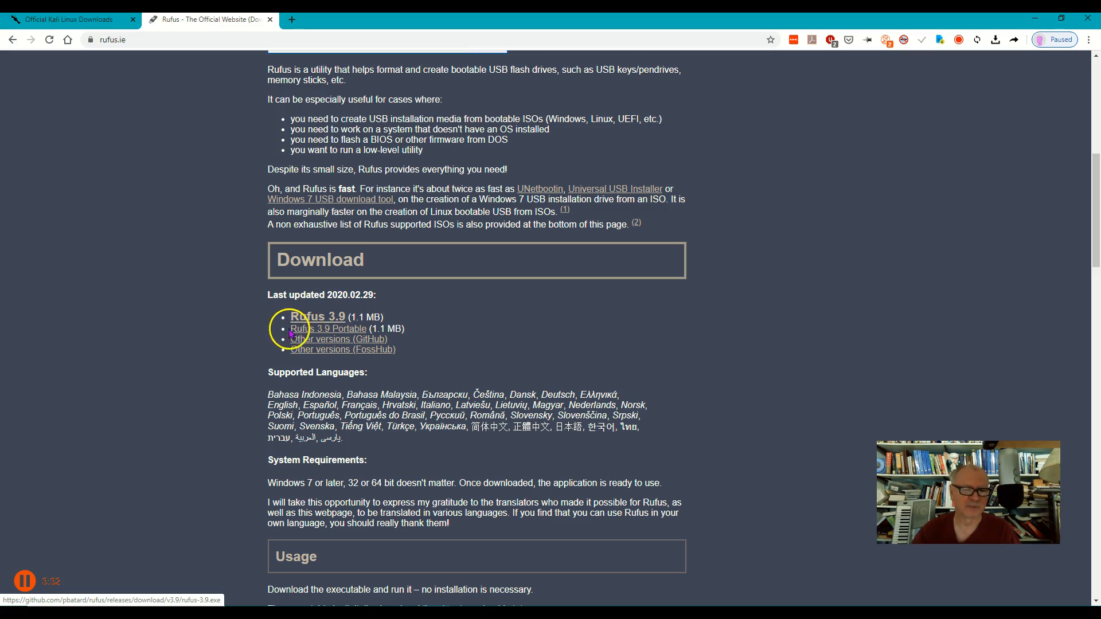
left_click(348, 331)
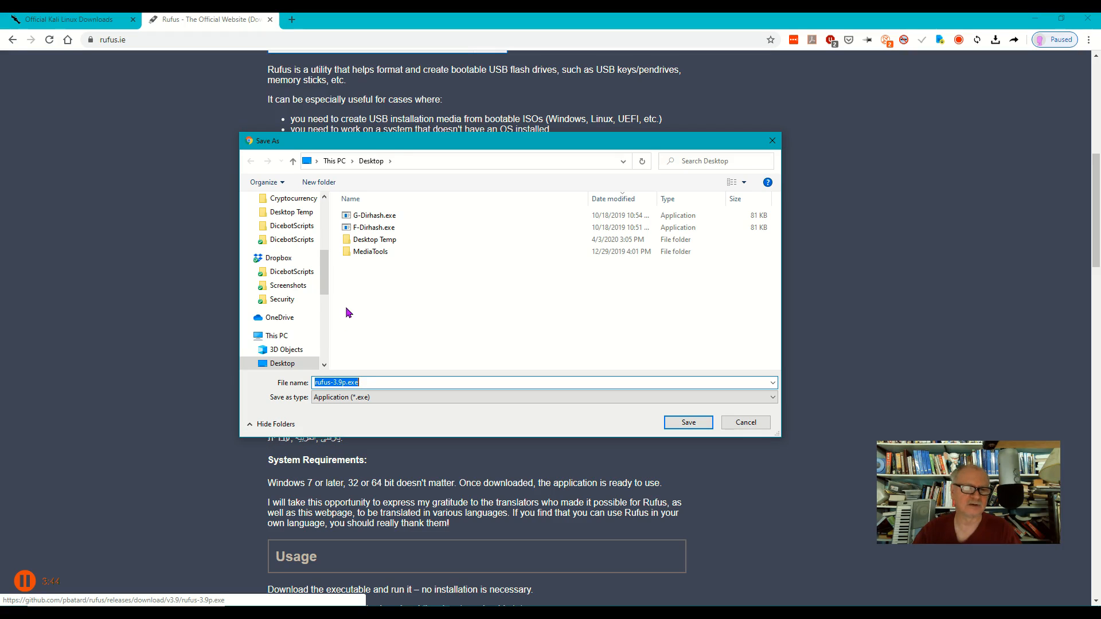
left_click_drag(324, 274, 324, 284)
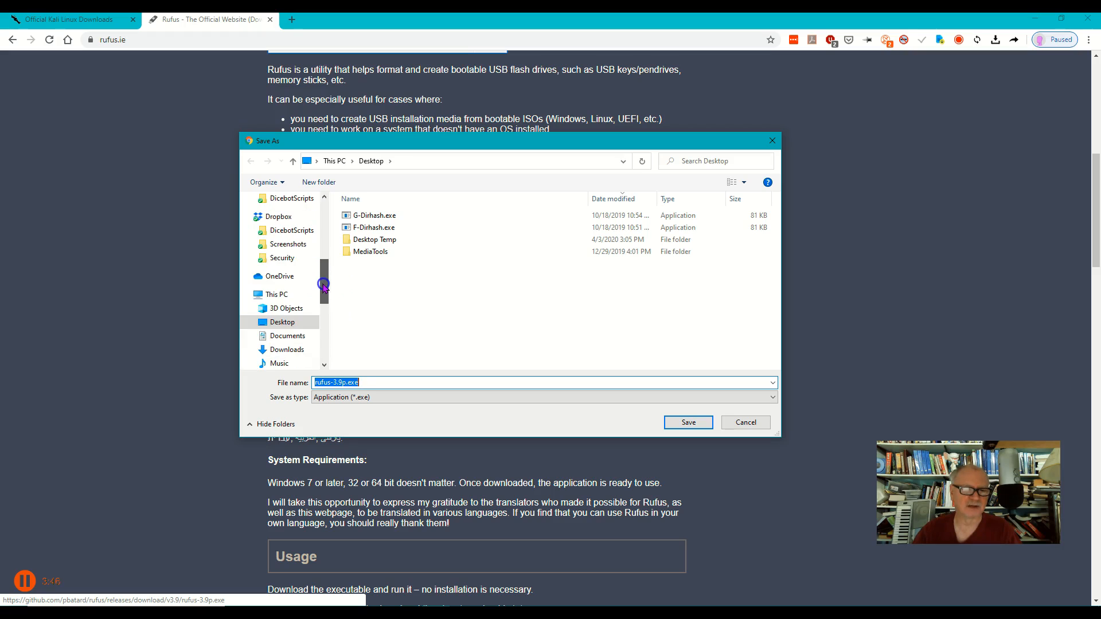
left_click(282, 322)
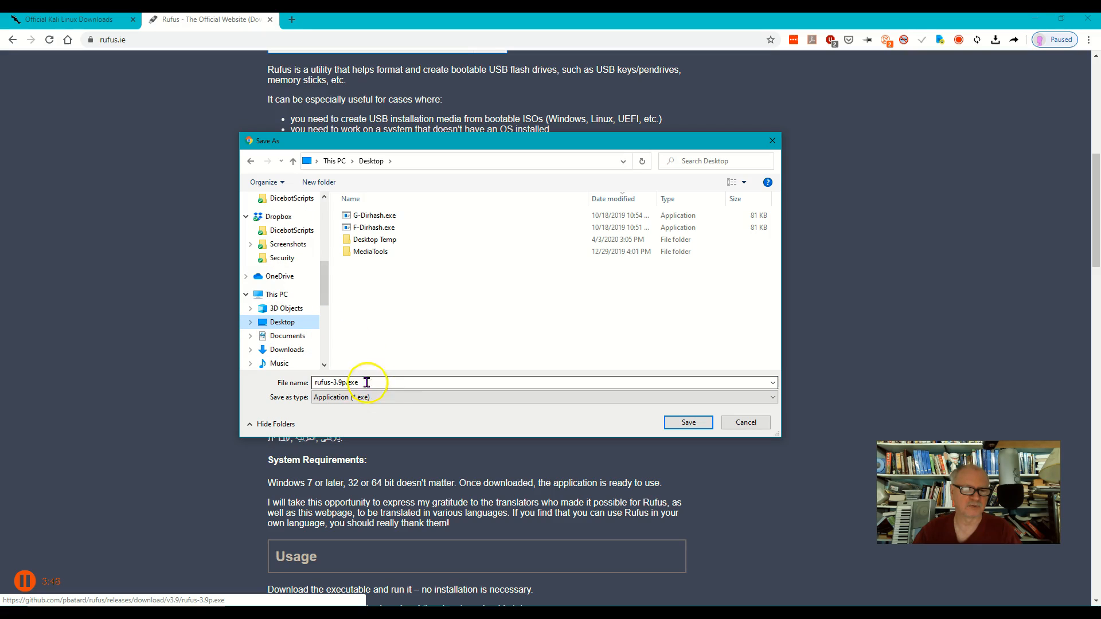
left_click(689, 422)
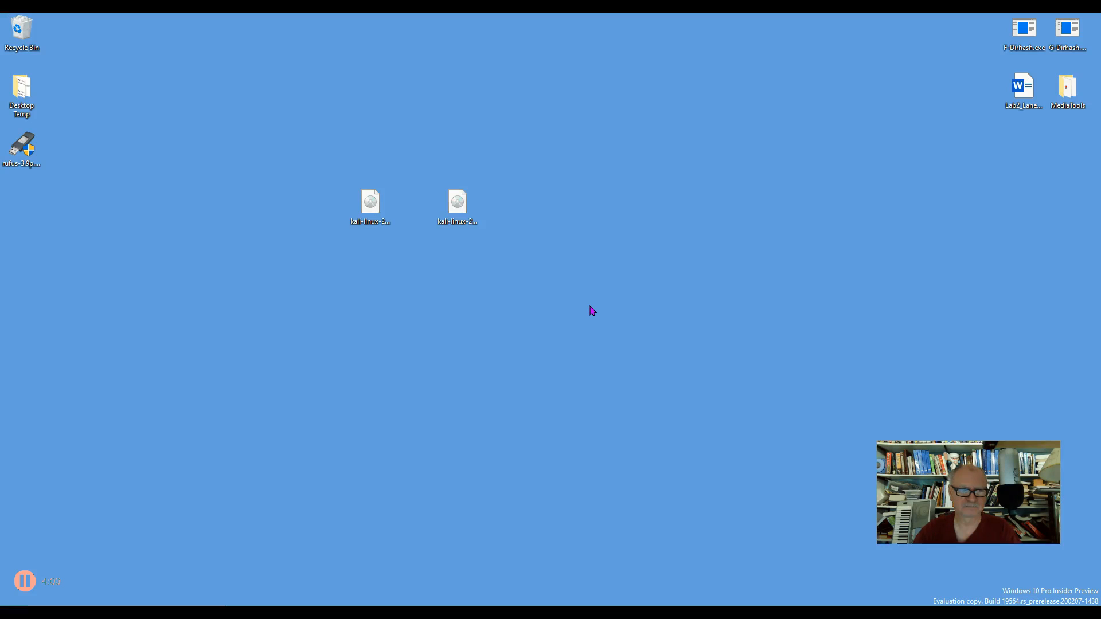
Launch the downloaded Rufus executable from the desktop and decline its online update checks.
double_click(26, 149)
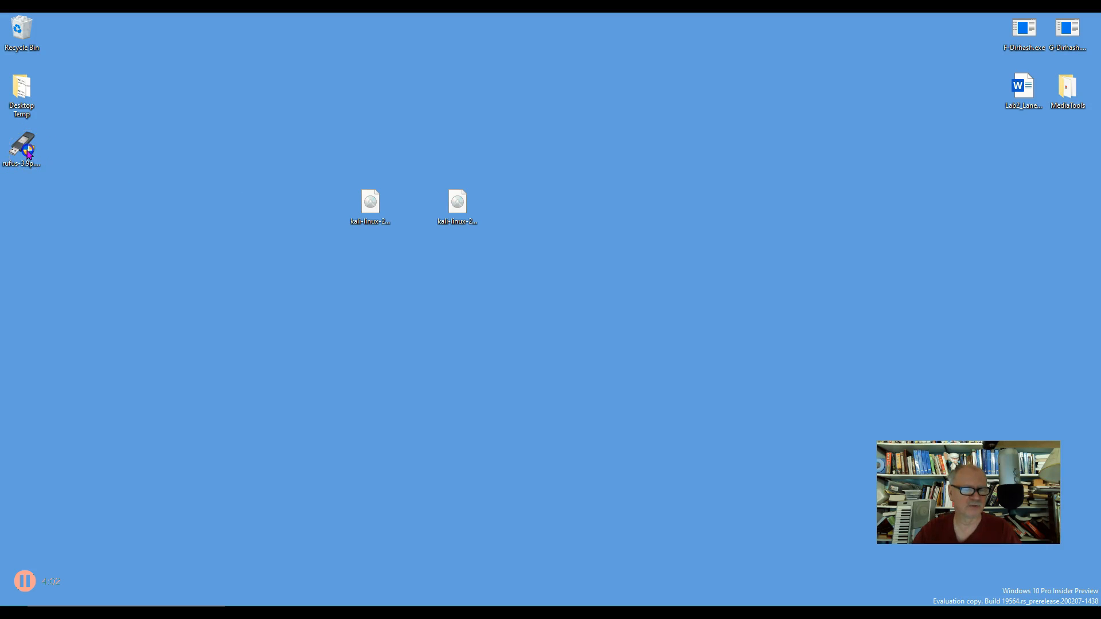
double_click(27, 152)
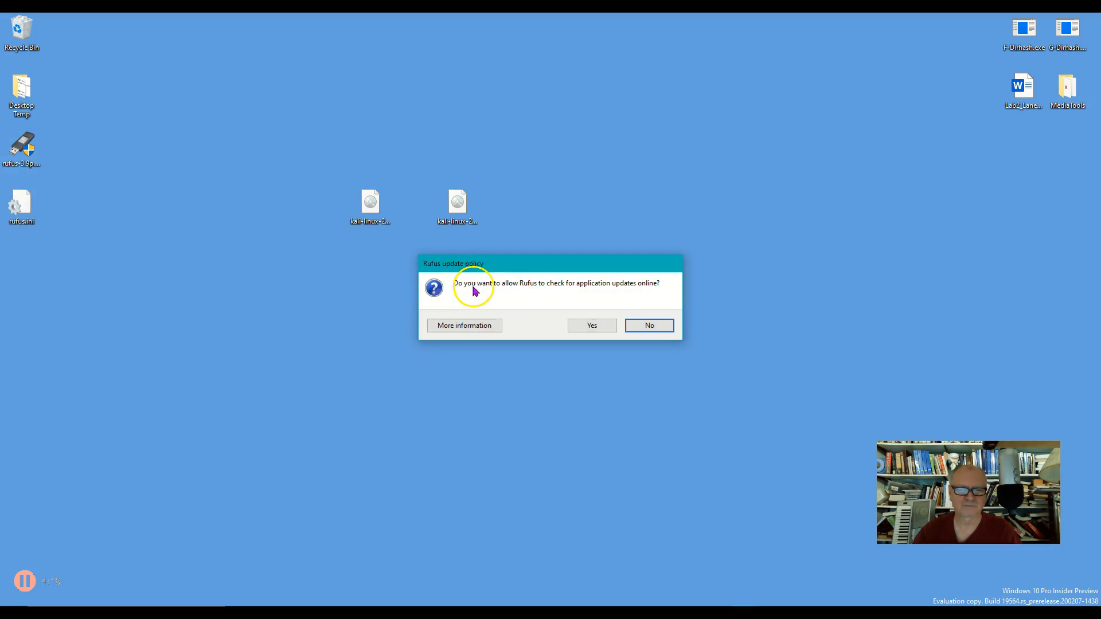
left_click(654, 327)
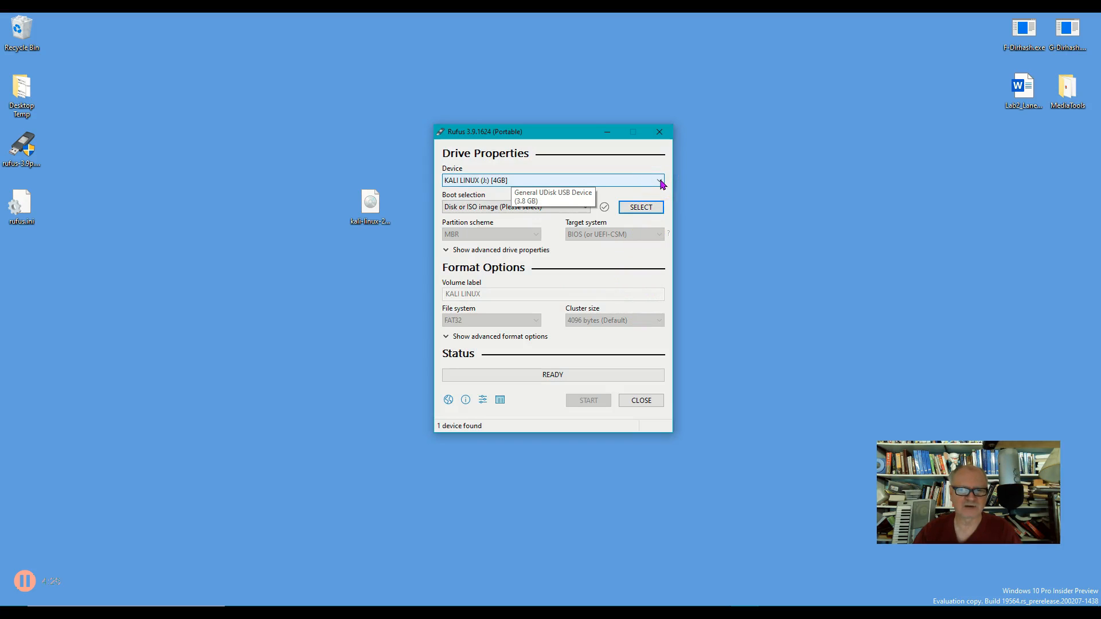
Set KALI LINUX (J:) as the target device and load kali-linux-2020.1b-live-amd64.iso from the Desktop as the boot image.
left_click(659, 182)
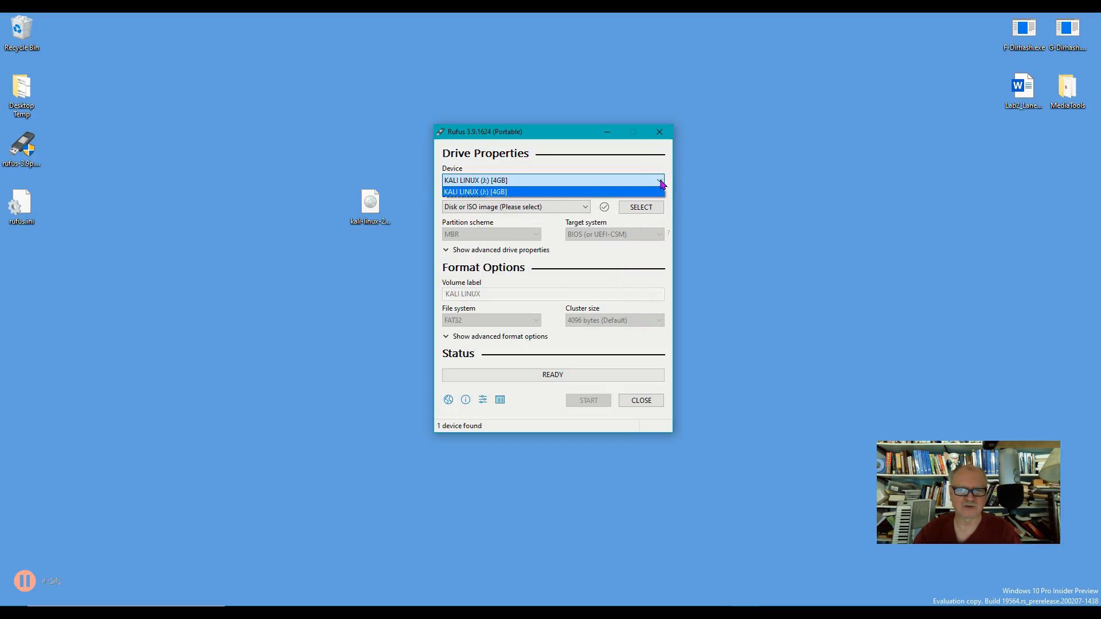
left_click(501, 195)
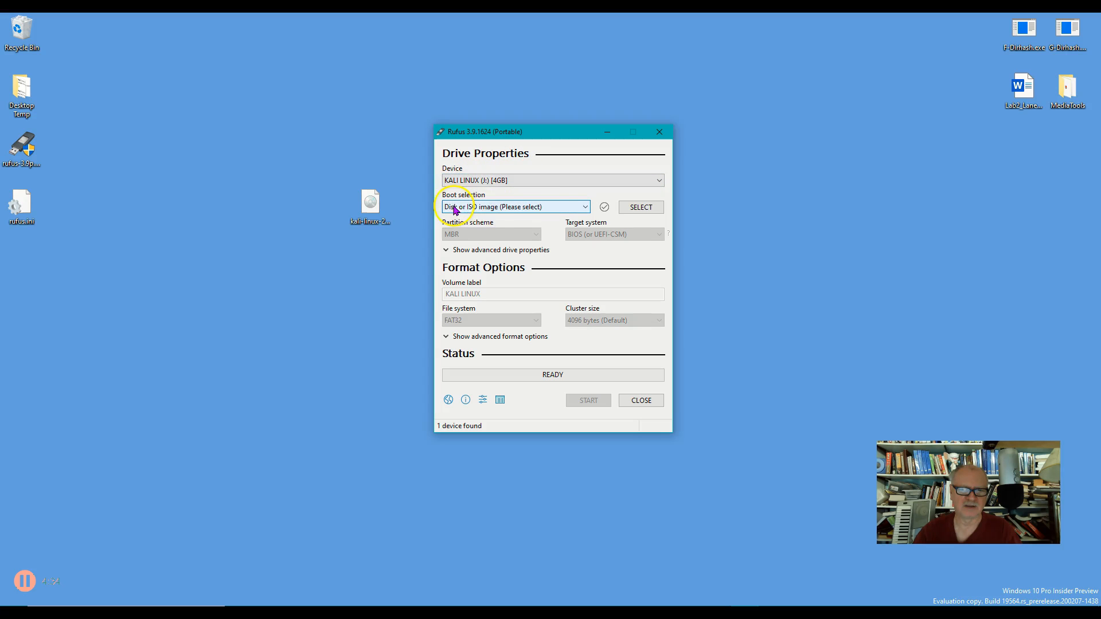
left_click(586, 208)
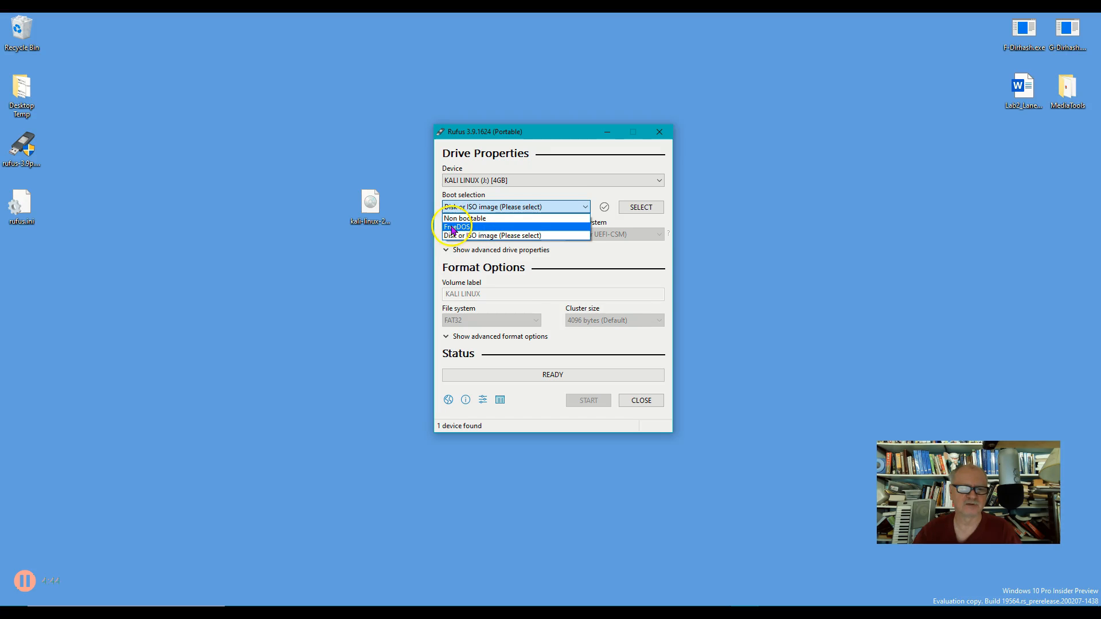
left_click(496, 236)
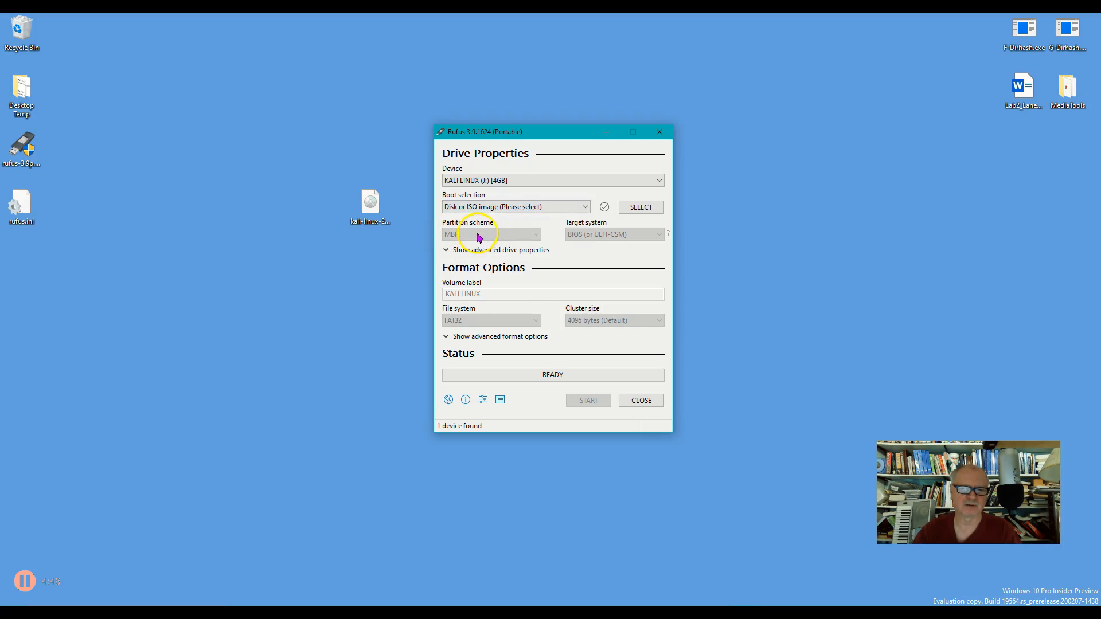
left_click(636, 211)
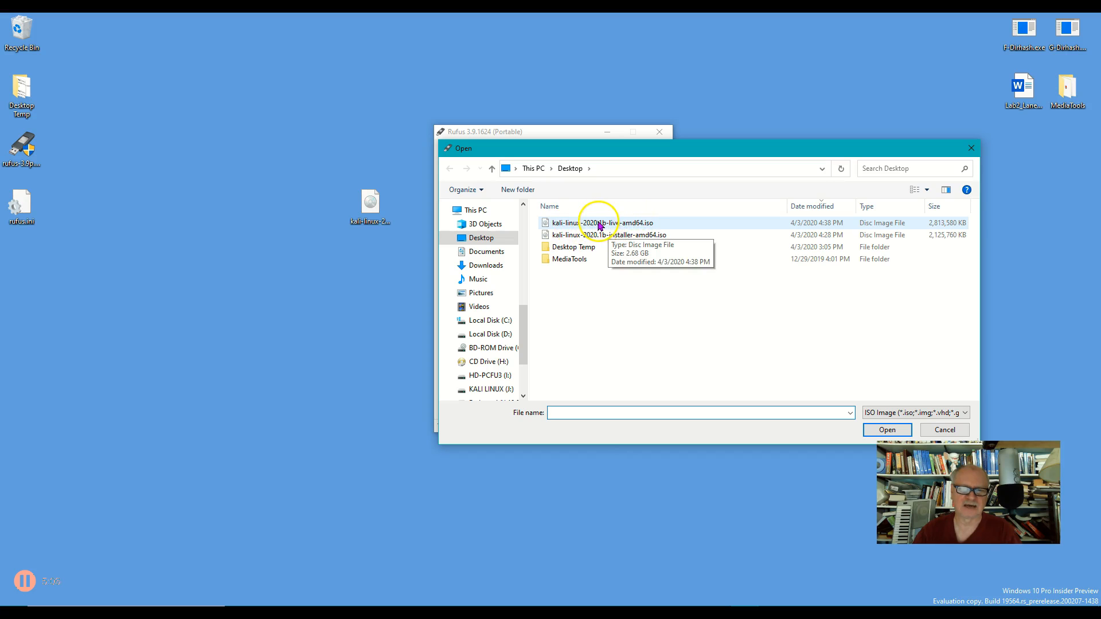
left_click(606, 223)
left_click(893, 430)
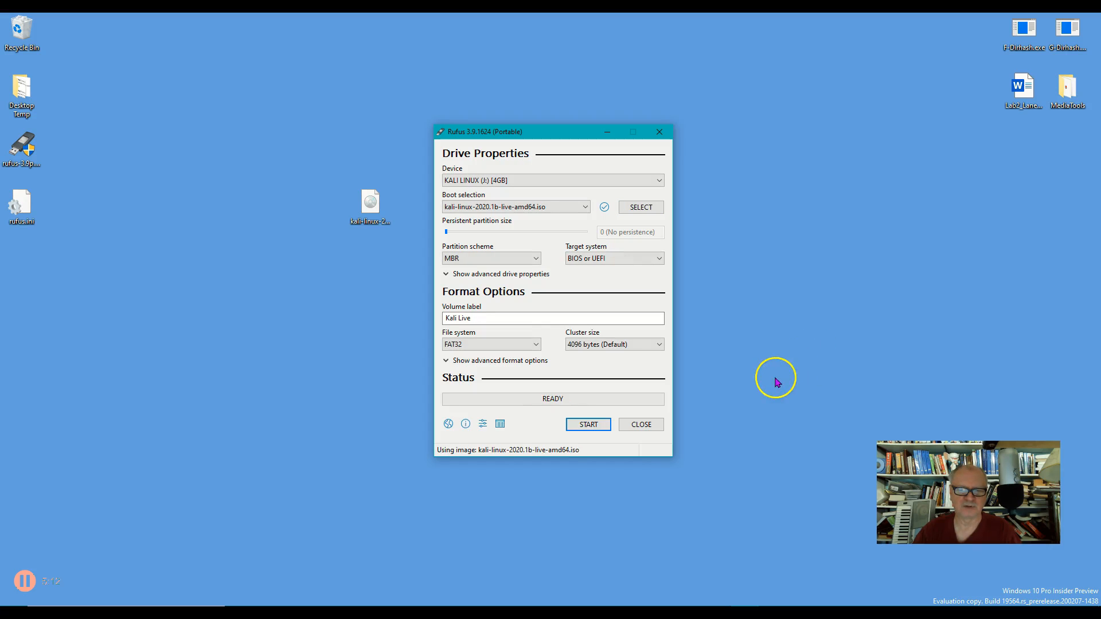
Write the image to the drive in ISO Image mode, accepting the Syslinux file download and the data erasure, and close Rufus.
left_click(583, 427)
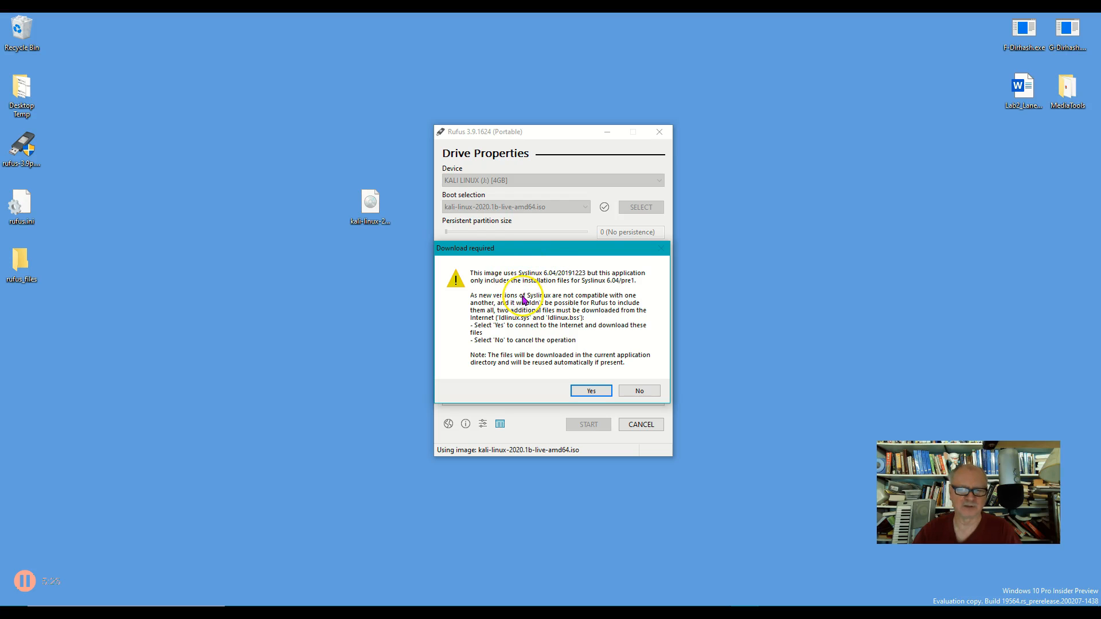
left_click(591, 392)
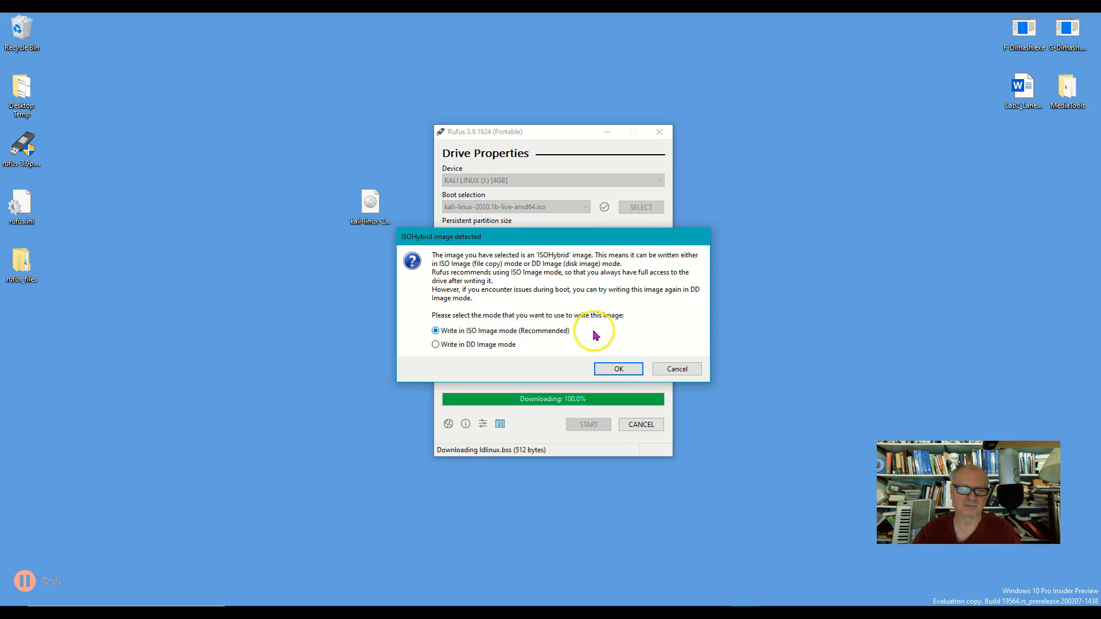
left_click(607, 369)
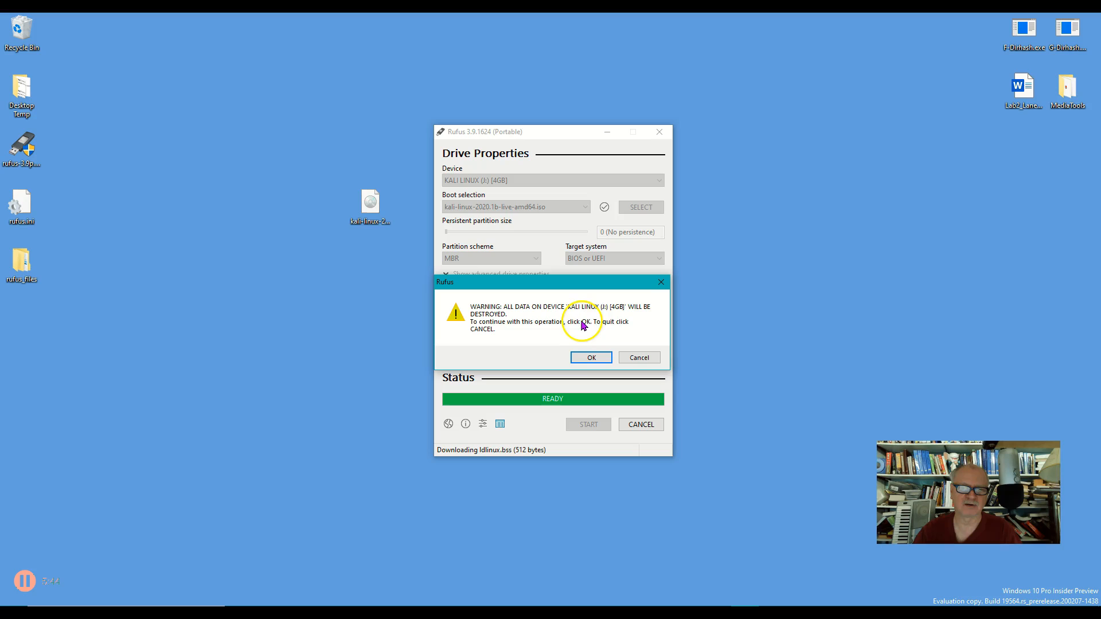
left_click(594, 357)
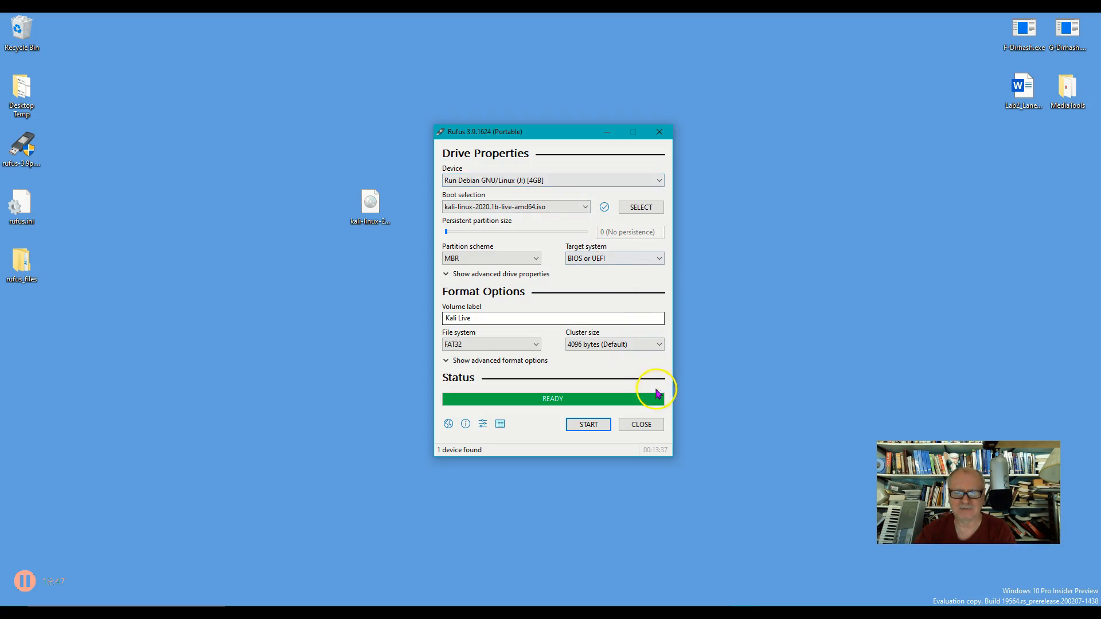
left_click(653, 424)
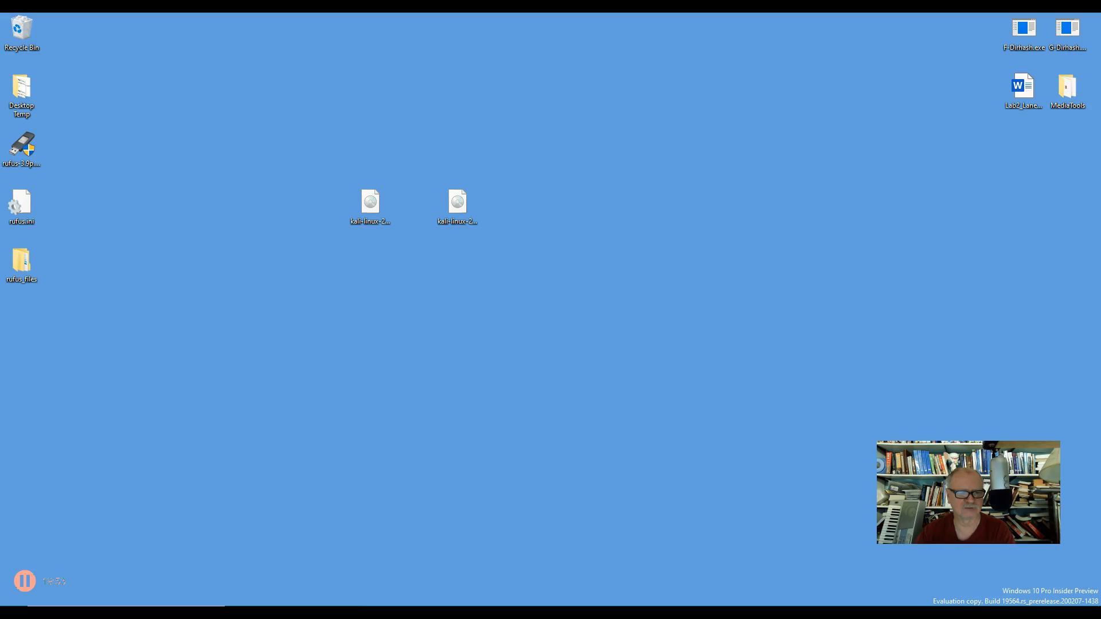
left_click(199, 574)
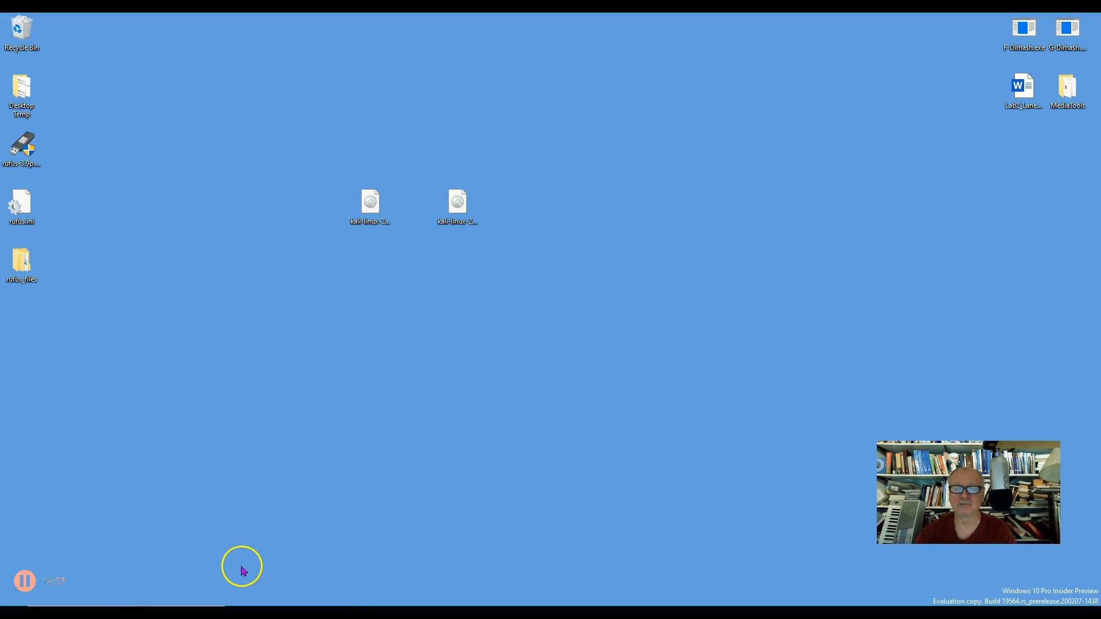